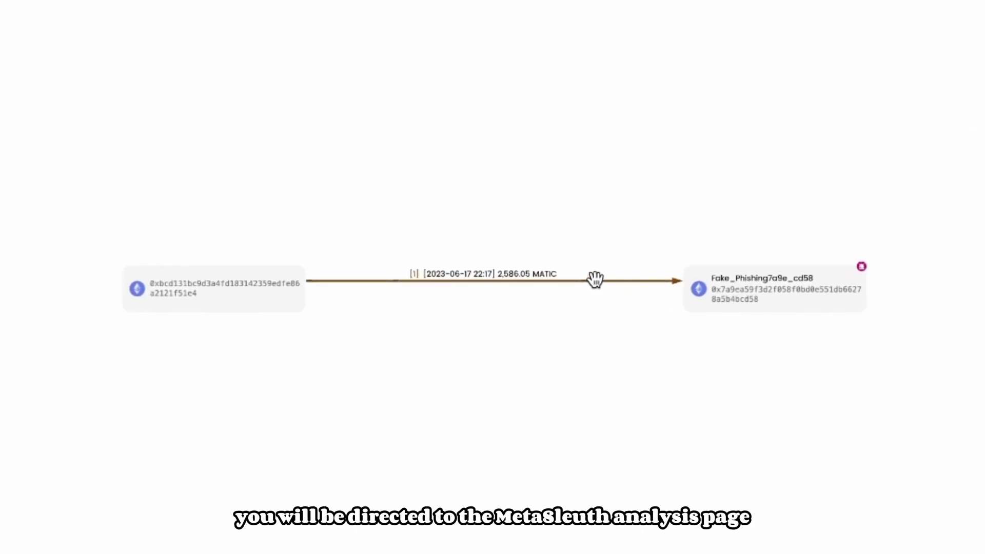
pyautogui.click(564, 282)
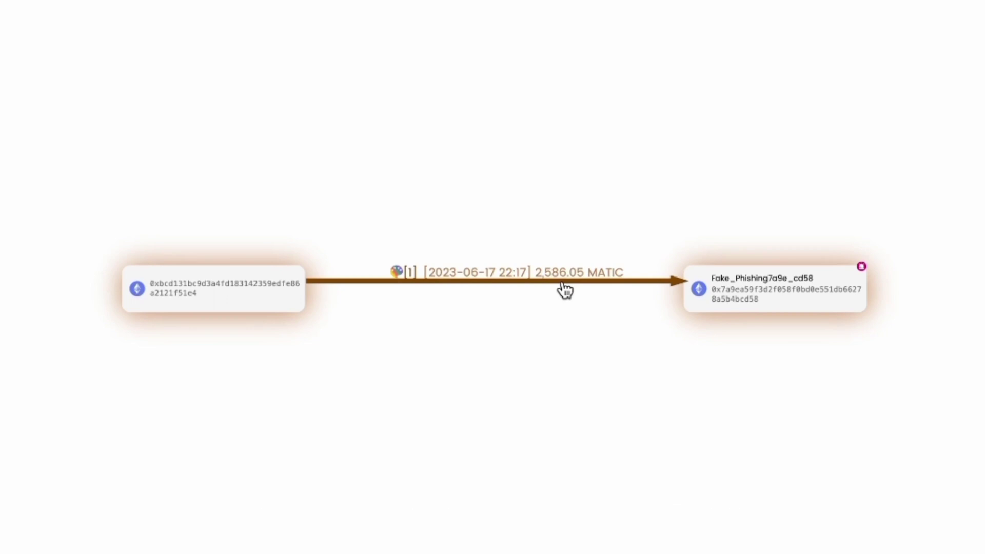
pyautogui.click(209, 111)
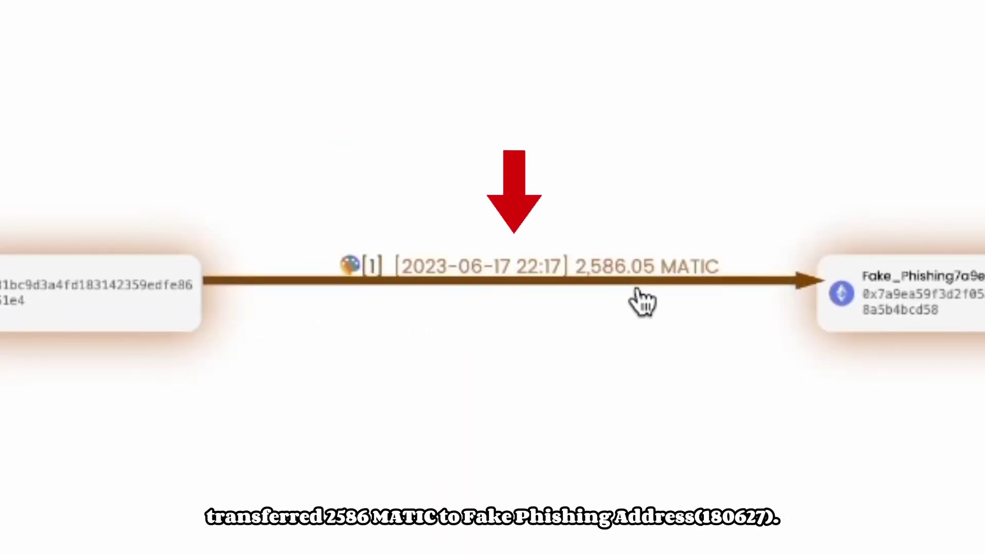
pyautogui.moveTo(744, 325)
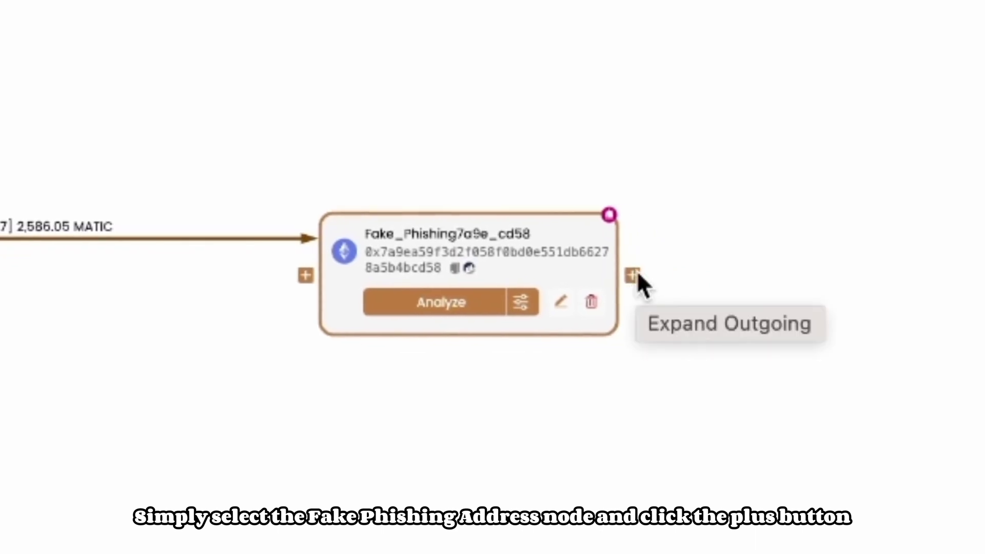
# Step: Expand Fake_Phishing's outgoing transfers, adding six Ether transfers to exchange deposit addresses
pyautogui.click(634, 276)
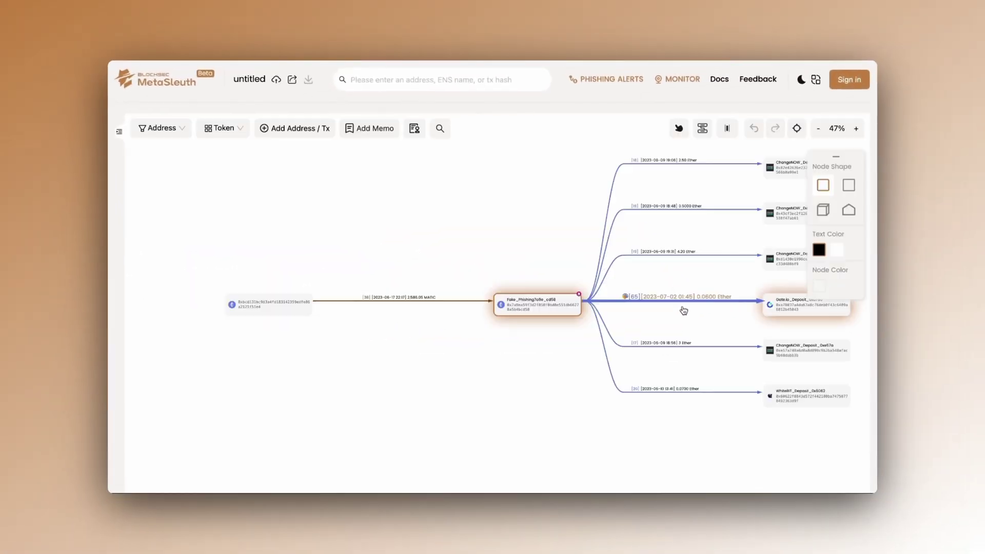
pyautogui.scroll(1, 703, 319)
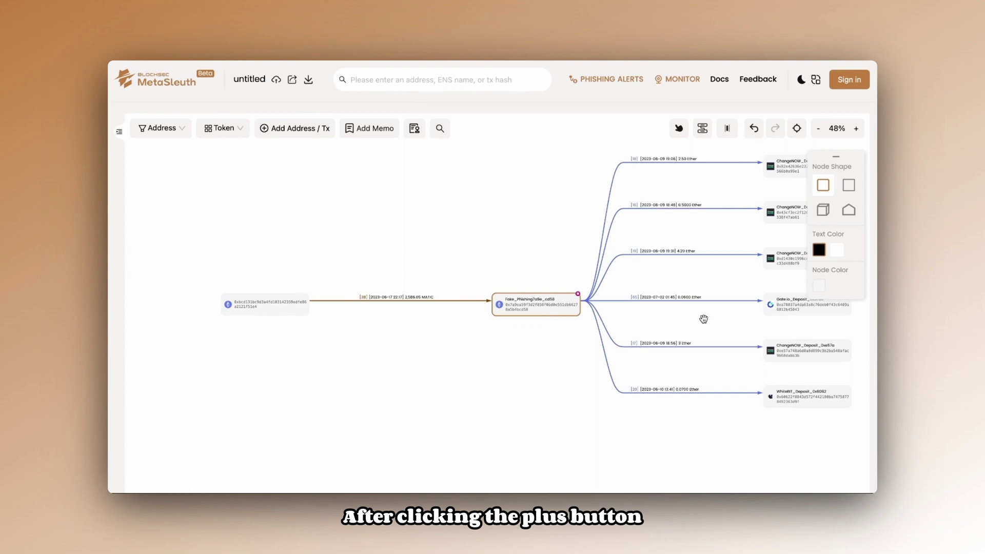
pyautogui.moveTo(703, 319); pyautogui.dragTo(627, 319)
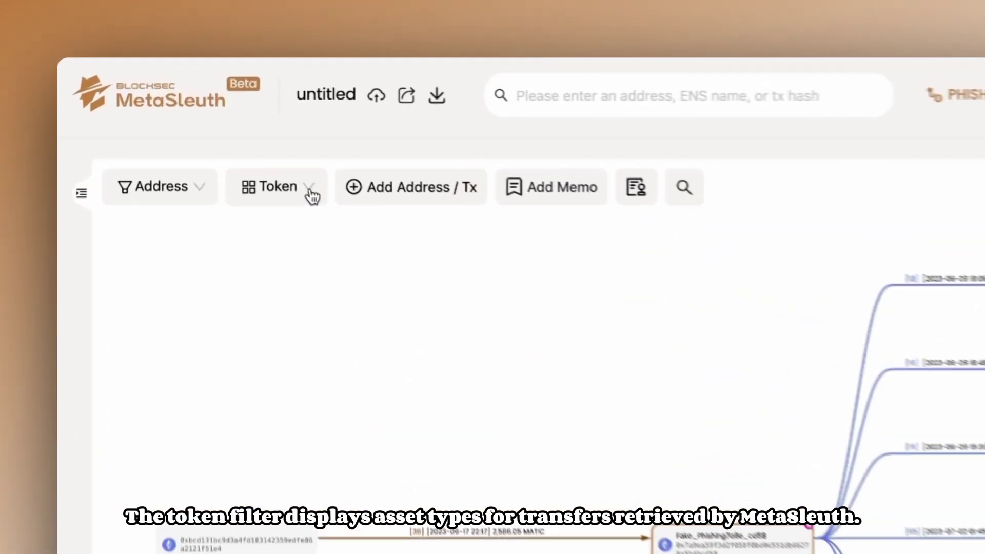
# Step: Select MATIC fully in the token filter to reveal the 2,691.06 MATIC transfer to Uniswap V3: MATIC
pyautogui.click(241, 136)
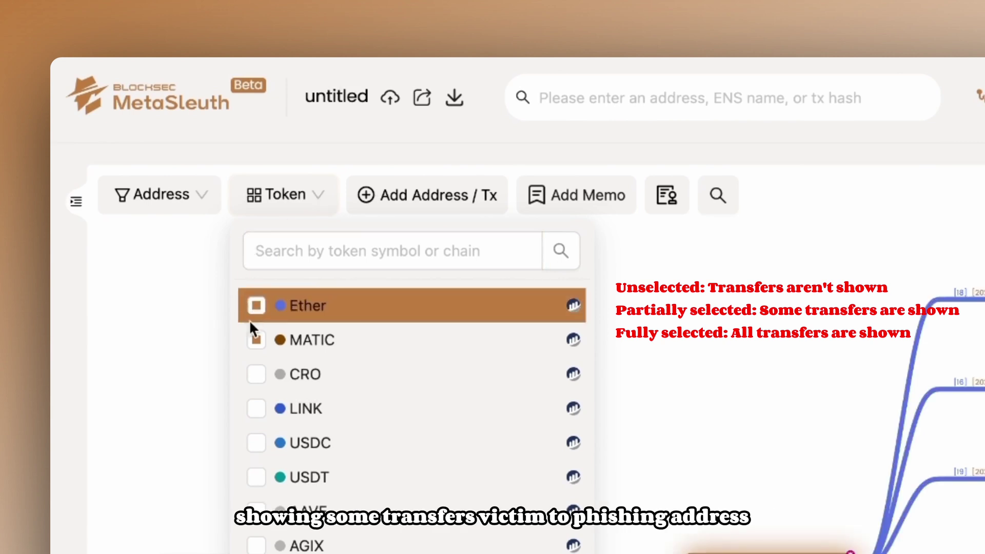
pyautogui.click(256, 340)
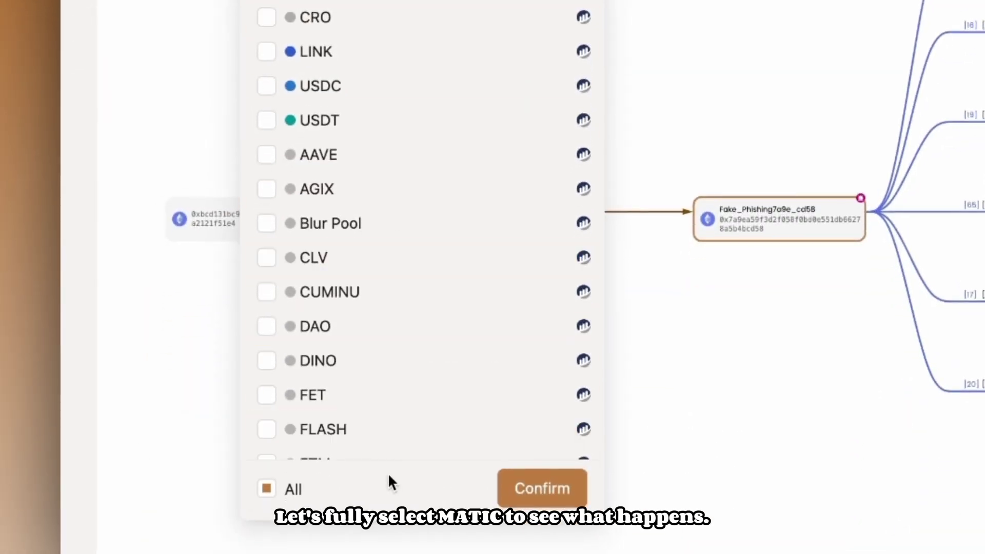
pyautogui.click(550, 485)
pyautogui.moveTo(917, 339); pyautogui.dragTo(631, 329)
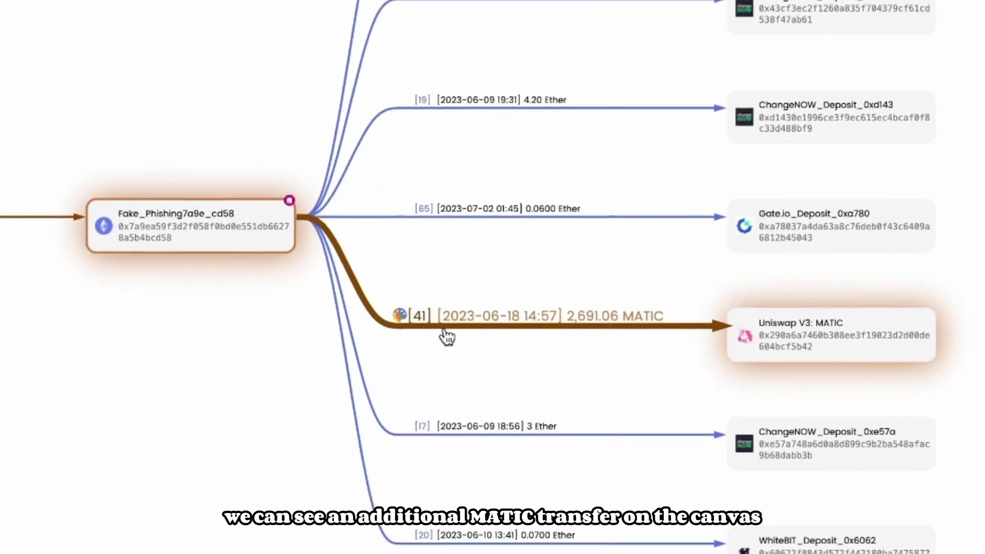
# Step: Show the edge list for the 2,691.06294173 MATIC transfer to Uniswap V3: MATIC
pyautogui.moveTo(376, 308)
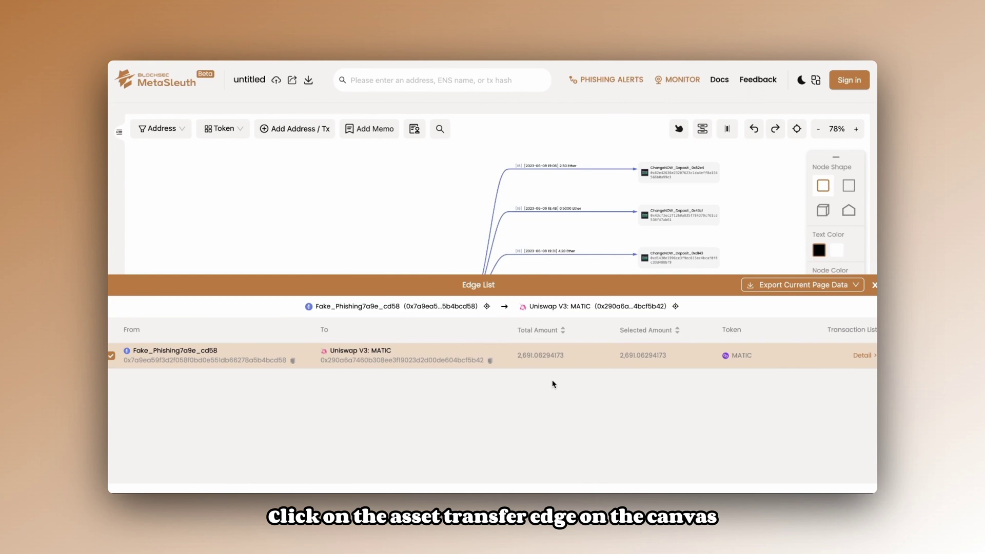
# Step: Copy the MATIC transfer's transaction hash and add that transaction via Add Address / Tx
pyautogui.click(866, 356)
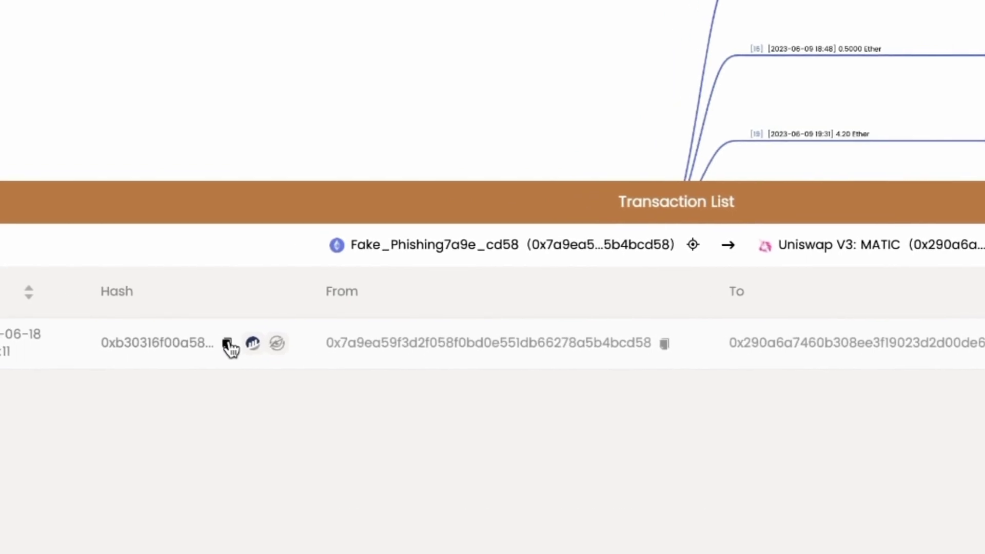
pyautogui.click(218, 341)
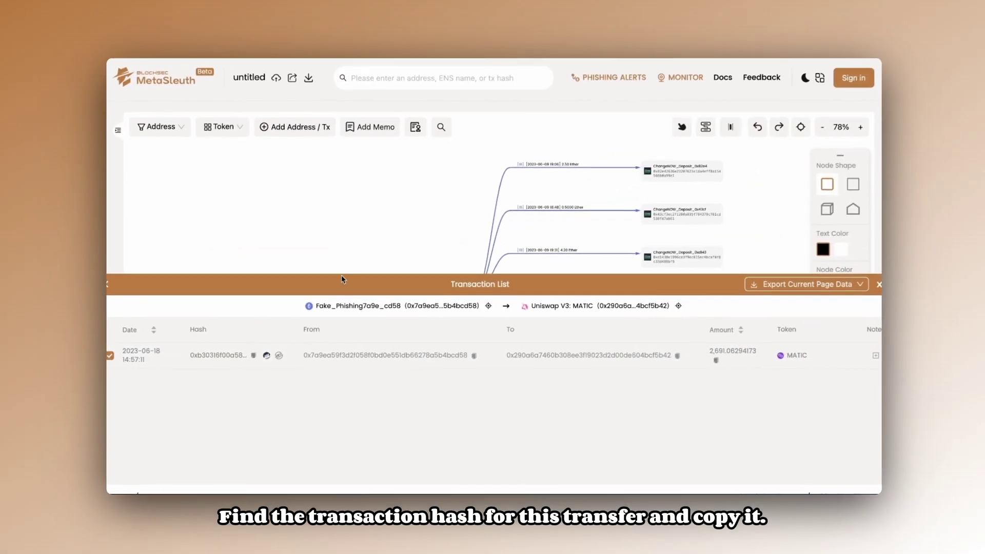
pyautogui.click(800, 284)
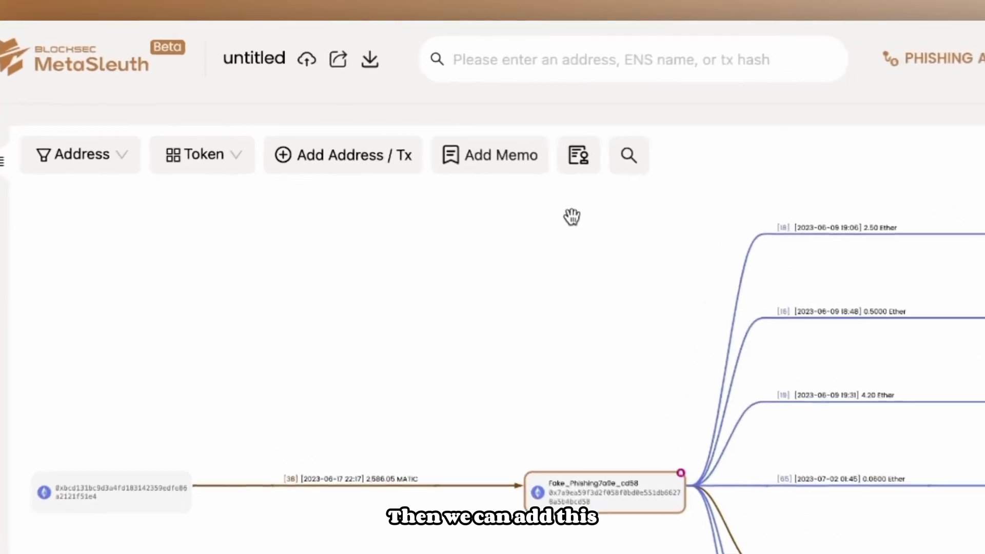
pyautogui.click(405, 167)
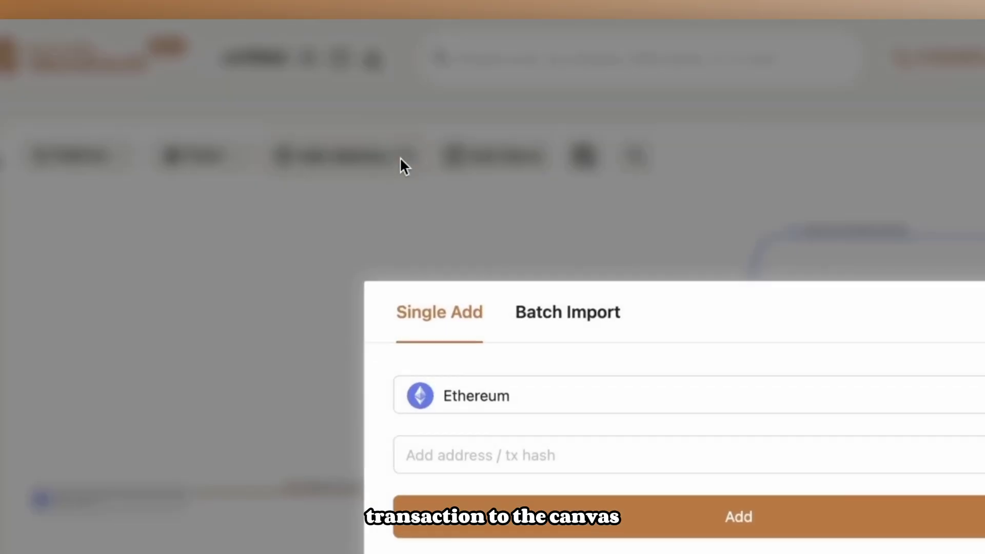
pyautogui.hotkey('ctrl', 'v')
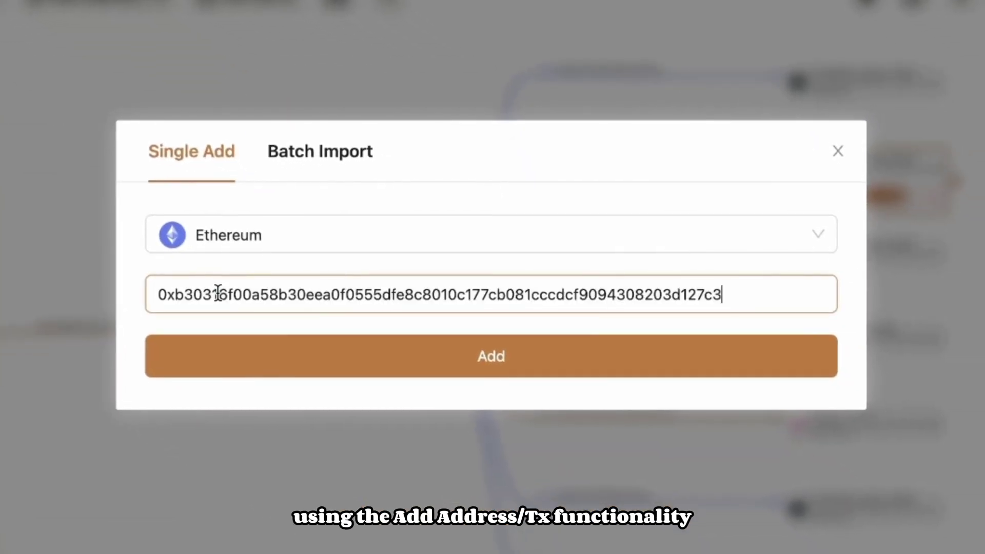
pyautogui.click(235, 359)
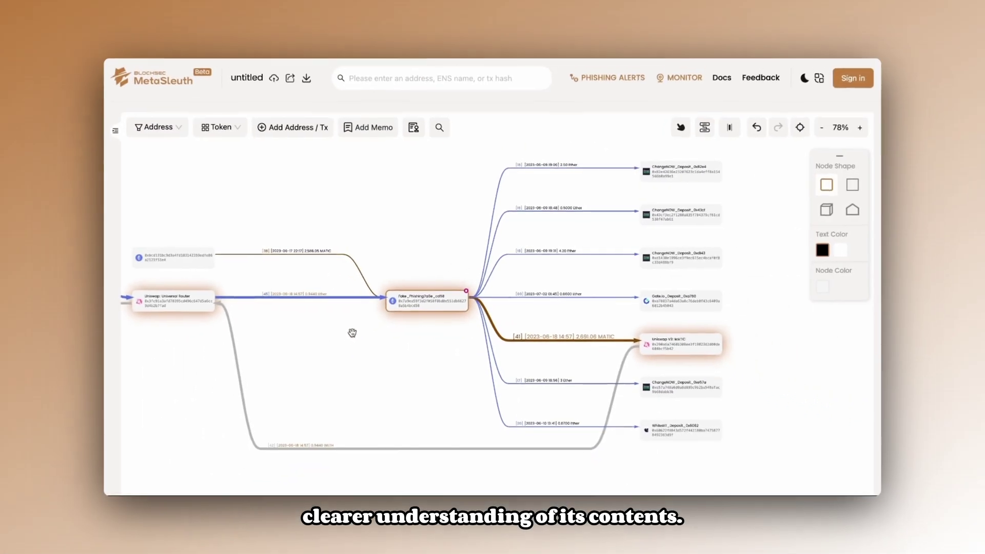
# Step: Open the Fake_Phishing7a9e_cd58 node's analysis panel with its balance and transfer list
pyautogui.moveTo(287, 360); pyautogui.dragTo(547, 337)
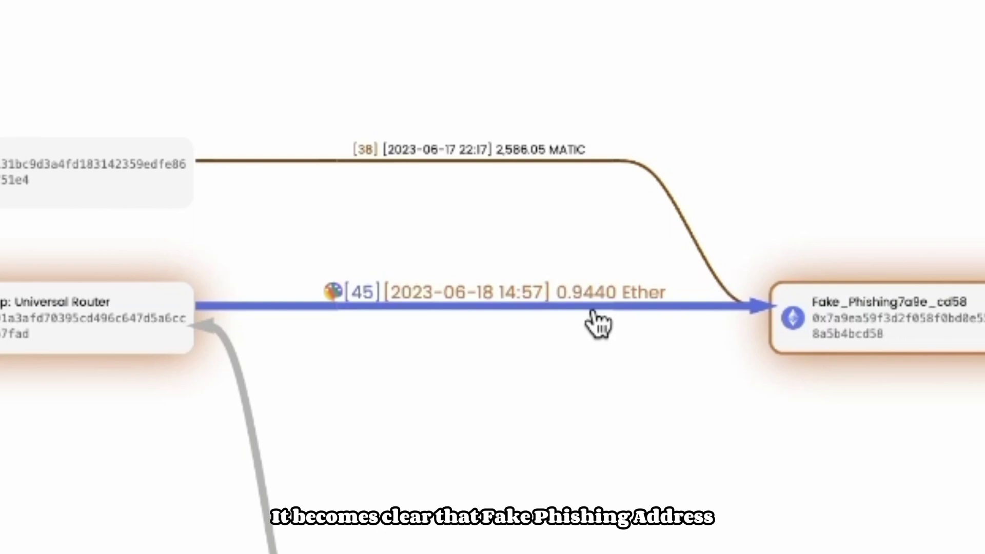
pyautogui.click(846, 333)
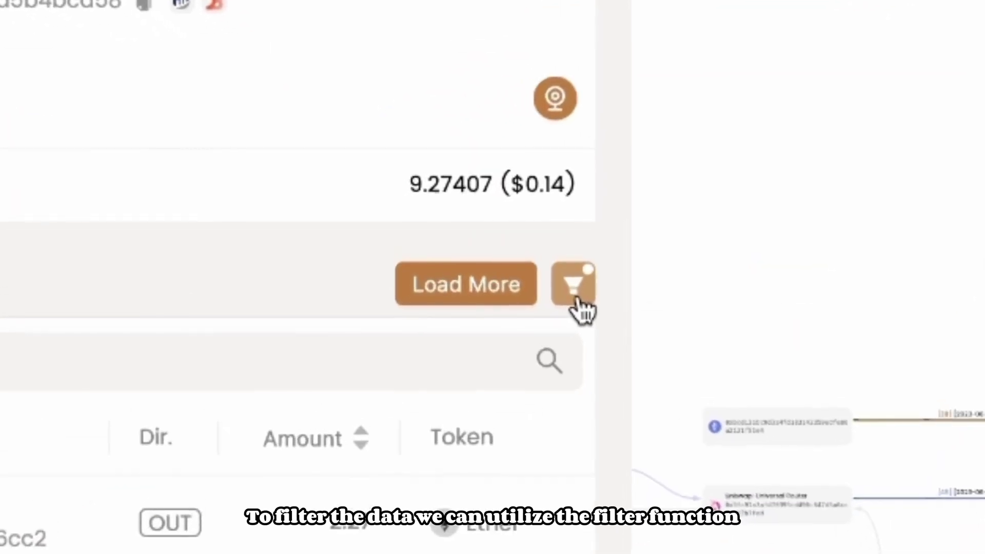
pyautogui.click(443, 229)
pyautogui.click(451, 137)
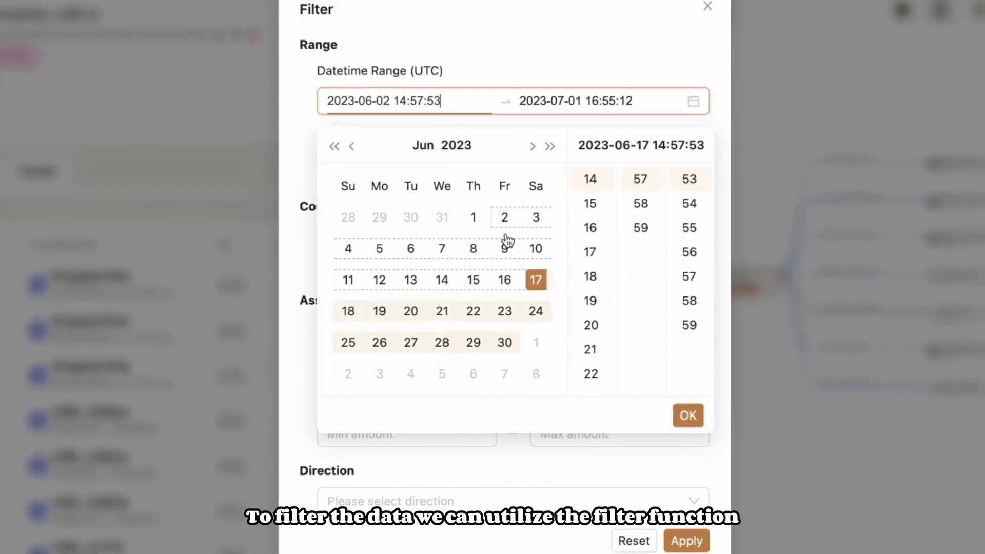
pyautogui.click(354, 308)
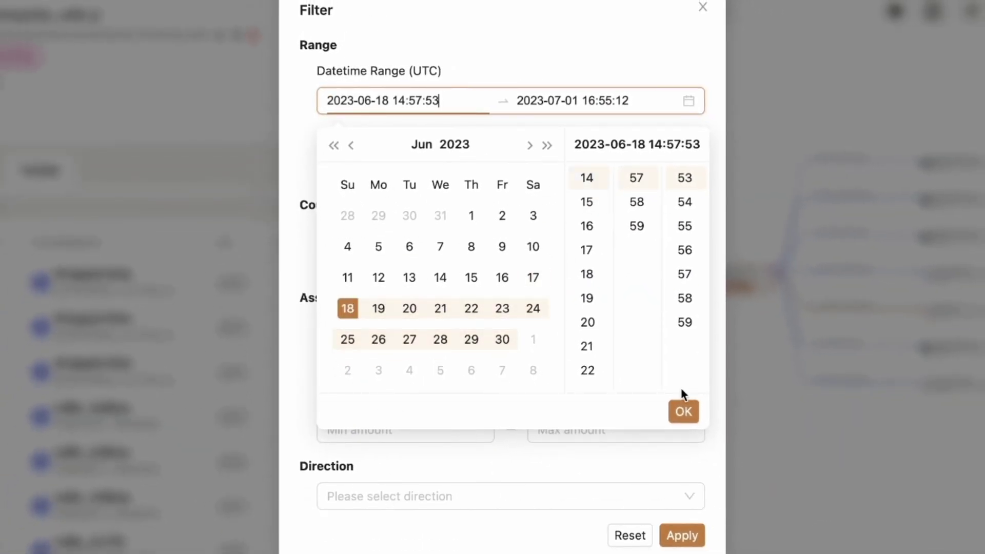
pyautogui.click(684, 411)
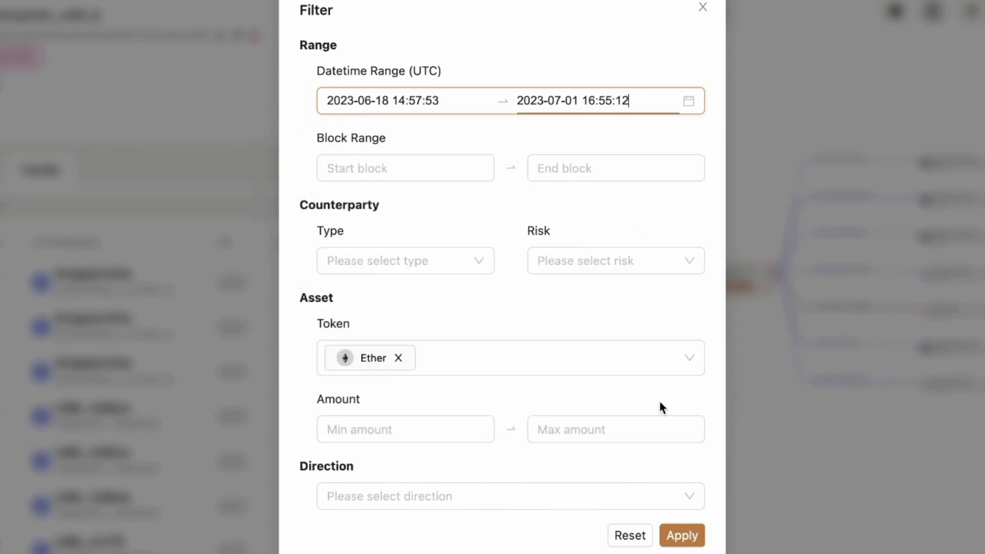
pyautogui.click(660, 403)
pyautogui.click(426, 363)
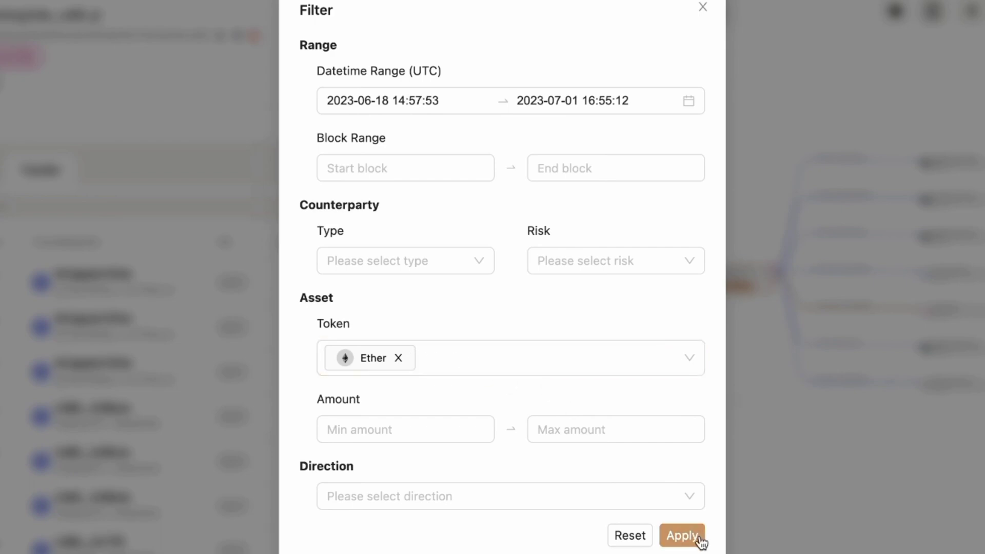
pyautogui.click(682, 535)
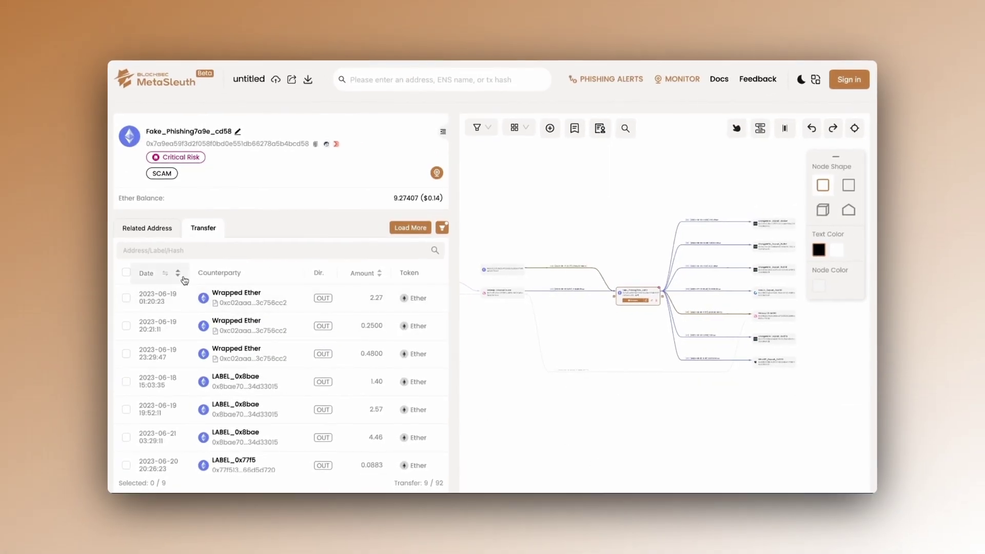
# Step: Sort transfers by date ascending and highlight the 1.40 Ether transfer to LABEL_0x8bae
pyautogui.click(179, 275)
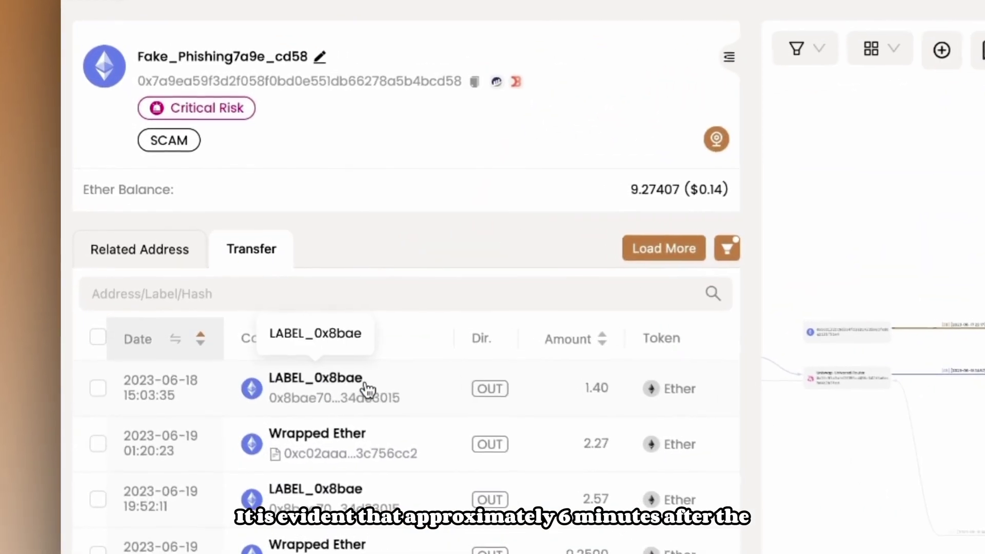
pyautogui.click(98, 390)
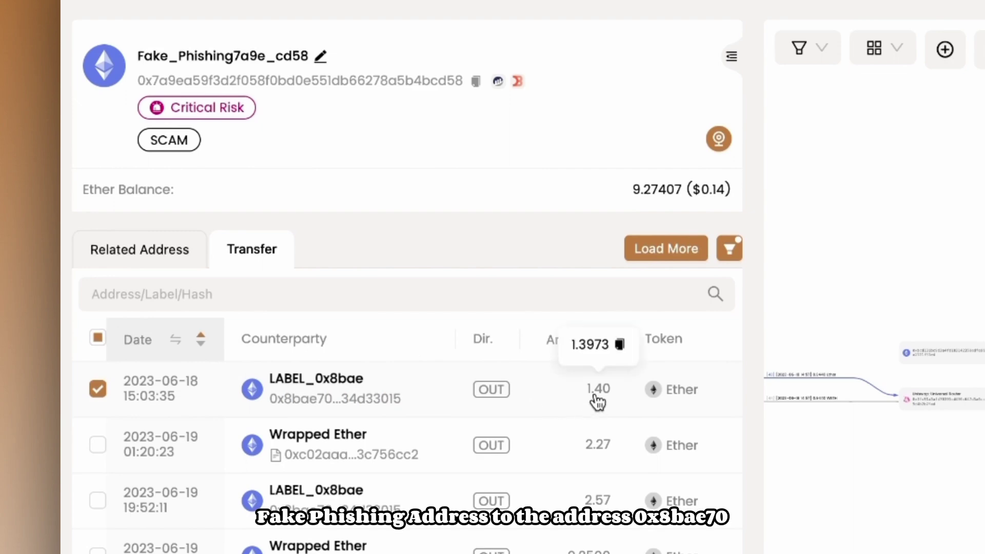
pyautogui.click(731, 57)
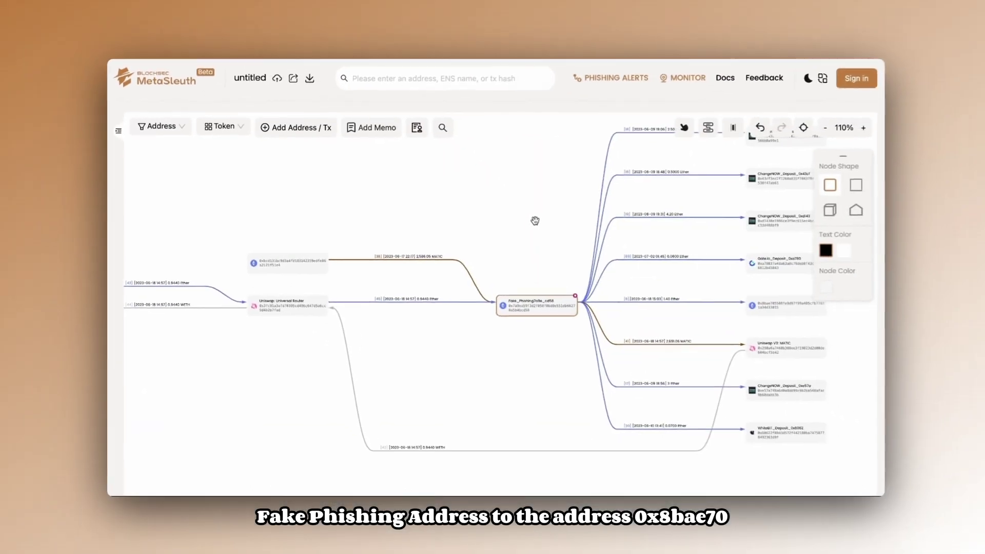
pyautogui.moveTo(535, 220); pyautogui.dragTo(417, 222)
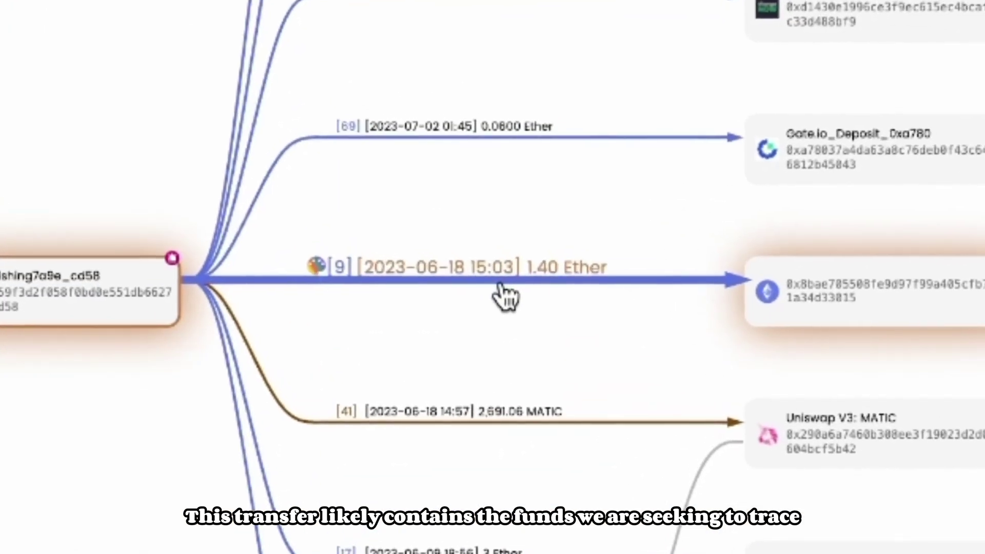
# Step: Monitor LABEL_0x8bae's Ether transfers with email notifications enabled
pyautogui.click(969, 304)
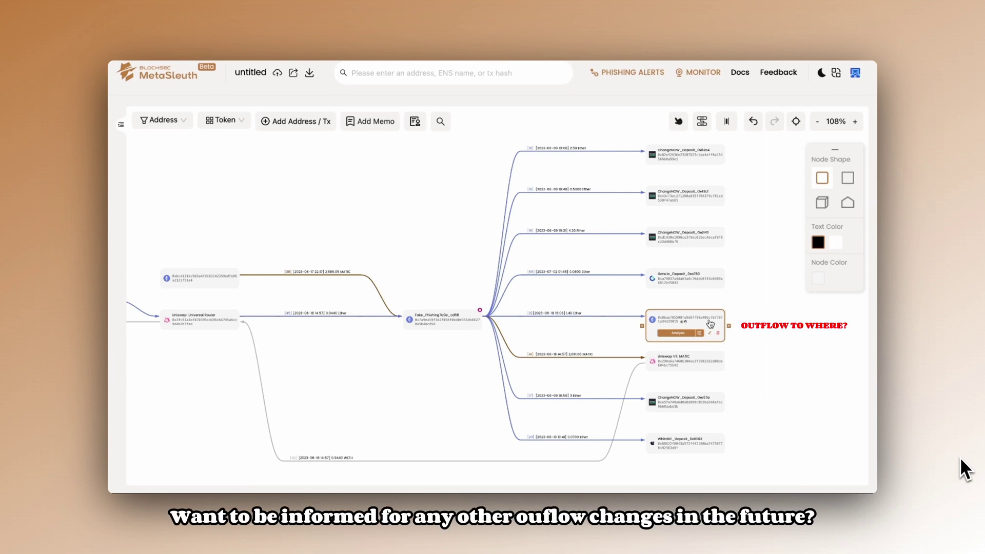
pyautogui.click(677, 333)
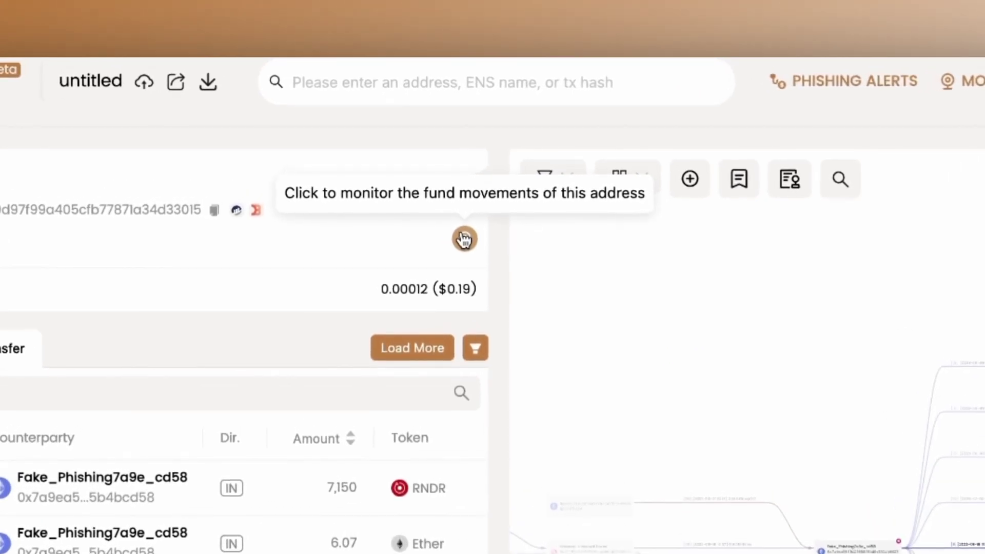
pyautogui.click(464, 238)
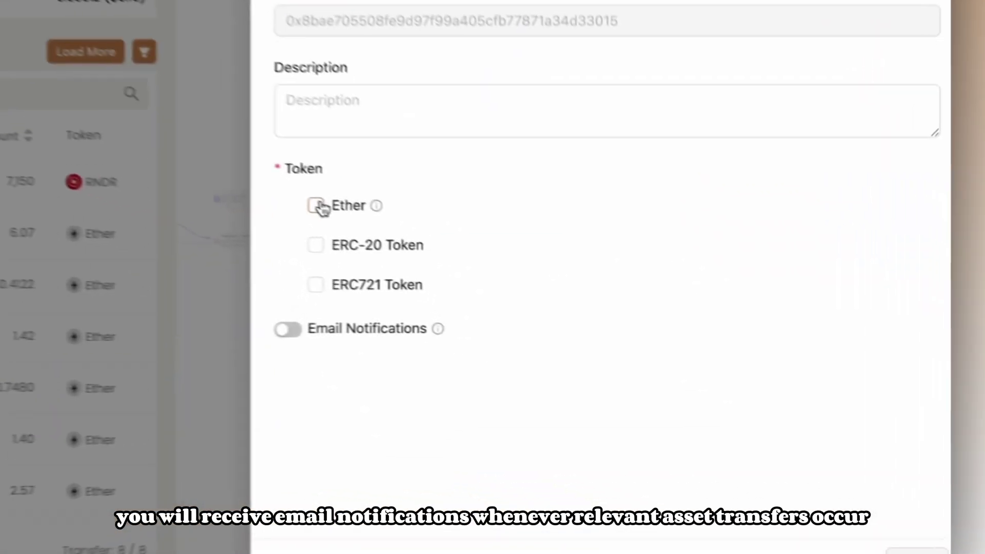
pyautogui.click(554, 323)
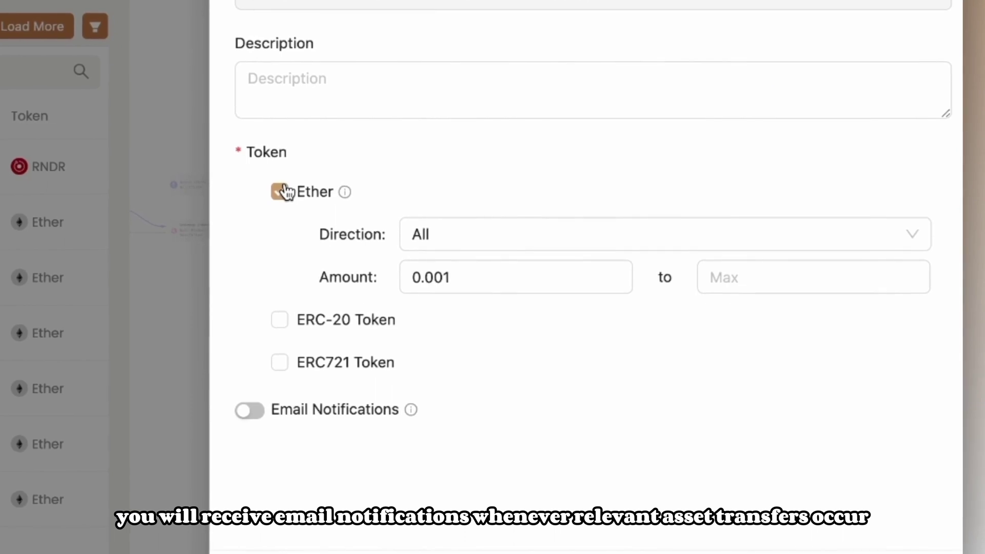
pyautogui.click(253, 411)
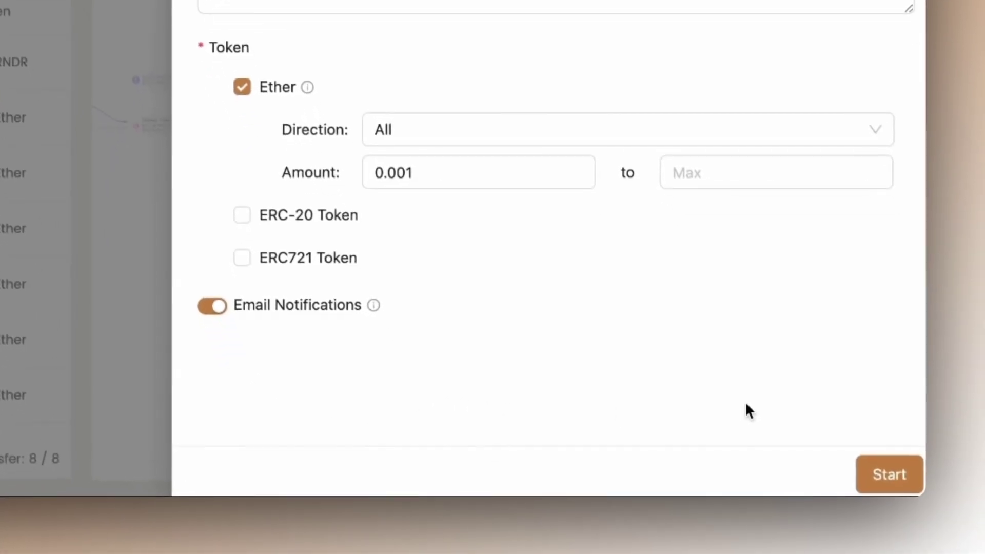
pyautogui.click(867, 466)
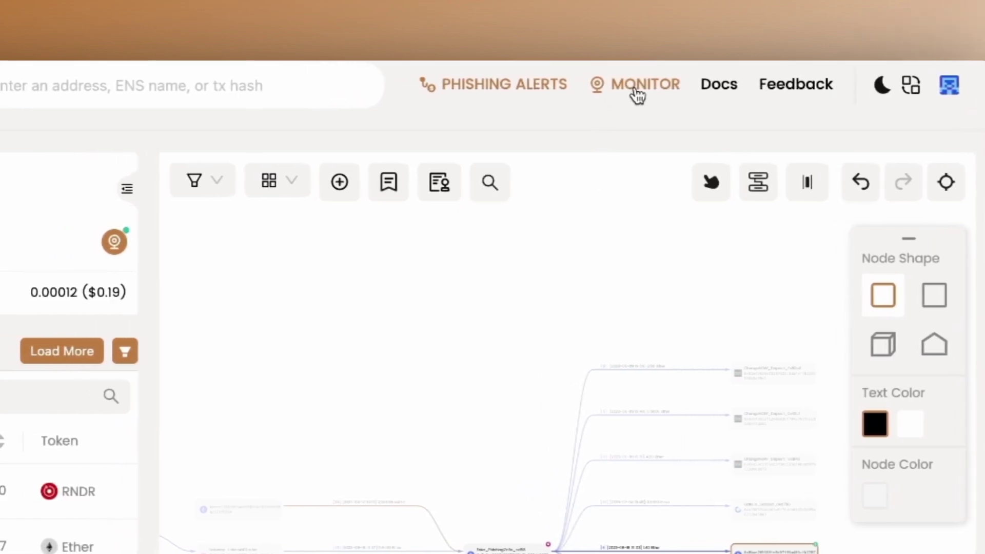
# Step: Go to the MONITOR page to view the monitored-address table
pyautogui.click(635, 87)
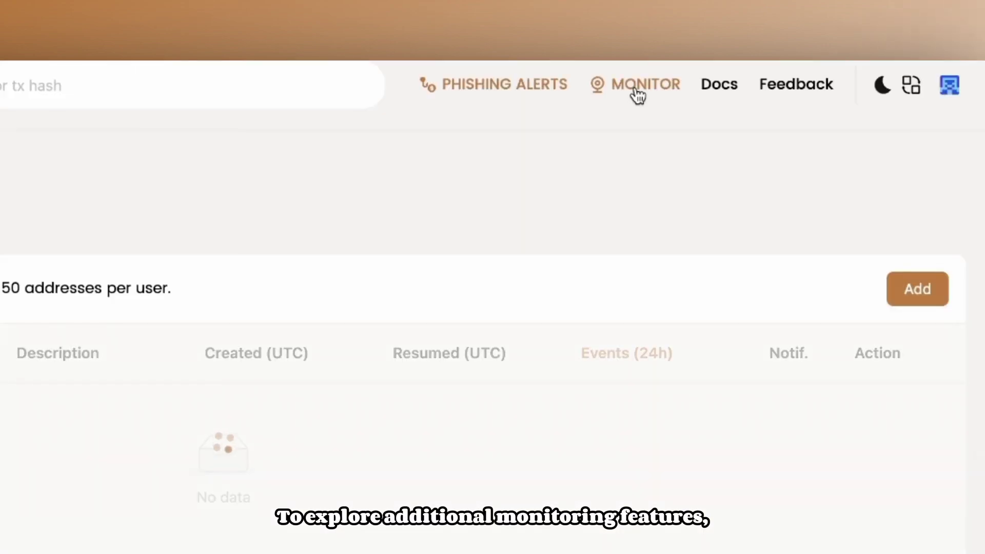